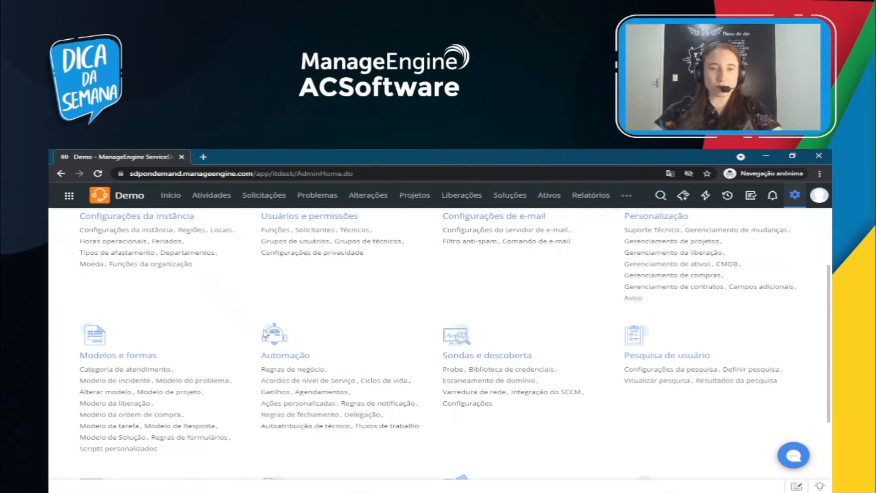
Create a new request life cycle named Dica, associated with the Default Request template
{"action": "left_click", "coordinate": [382, 382]}
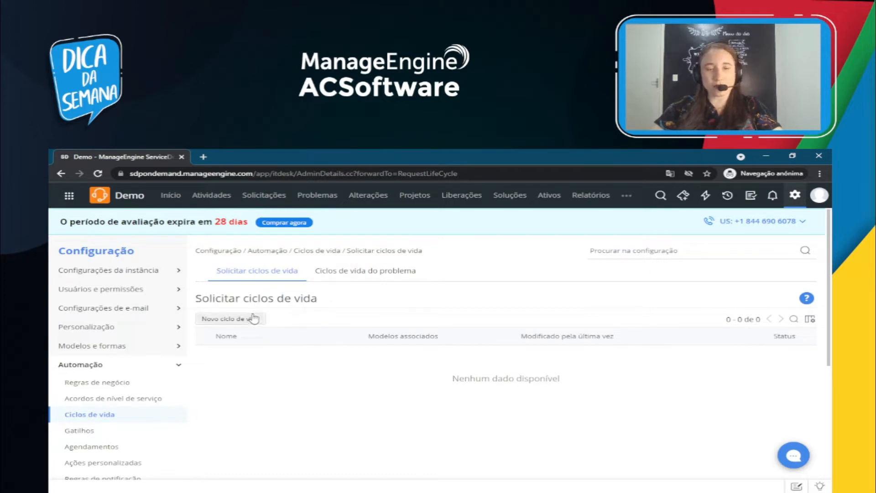
{"action": "left_click", "coordinate": [223, 322]}
{"action": "type", "text": "Dica"}
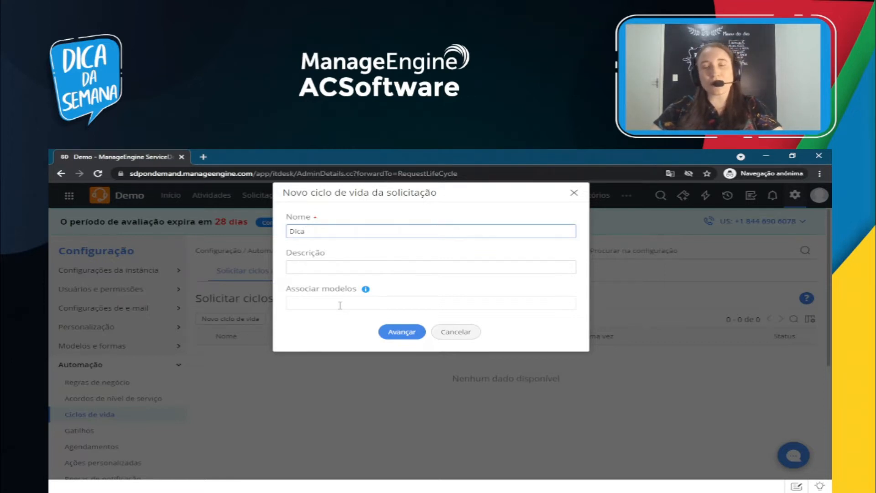
{"action": "left_click", "coordinate": [340, 305]}
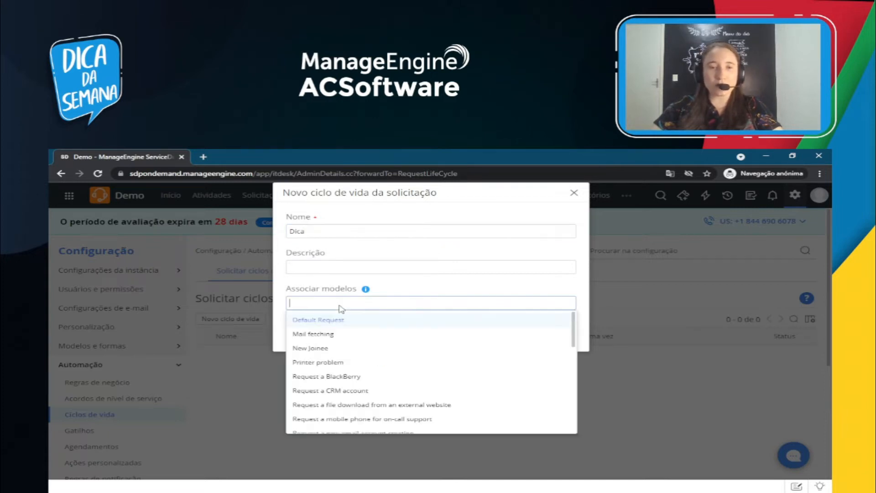
{"action": "scroll", "coordinate": [355, 351], "scroll_direction": "down", "scroll_amount": 3}
{"action": "scroll", "coordinate": [355, 355], "scroll_direction": "down", "scroll_amount": 1}
{"action": "scroll", "coordinate": [355, 355], "scroll_direction": "down", "scroll_amount": 4}
{"action": "scroll", "coordinate": [354, 367], "scroll_direction": "up", "scroll_amount": 7}
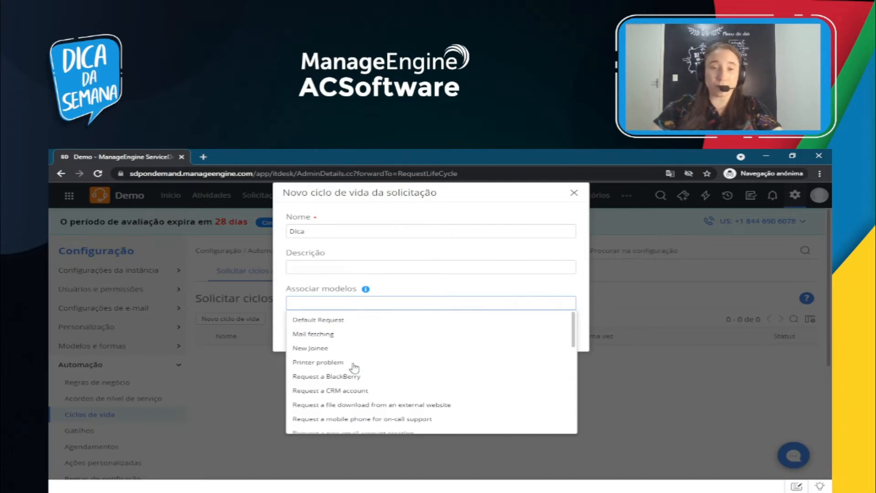
{"action": "left_click", "coordinate": [323, 321]}
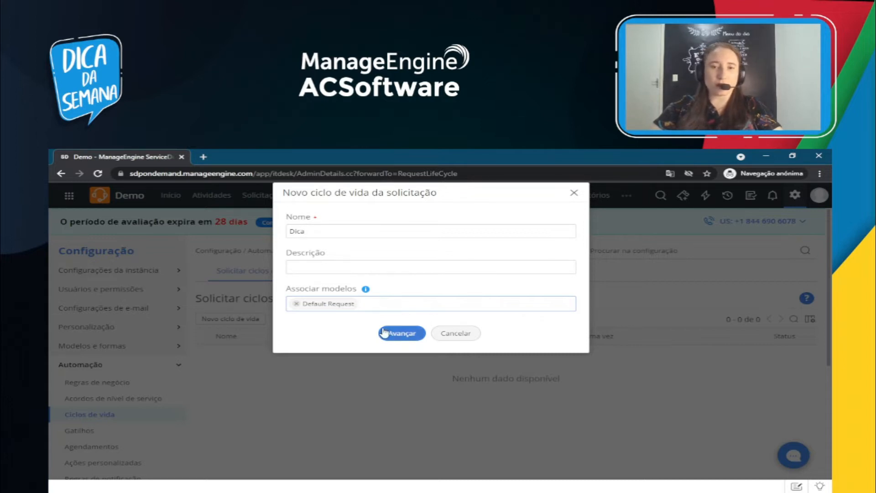
{"action": "left_click", "coordinate": [402, 334]}
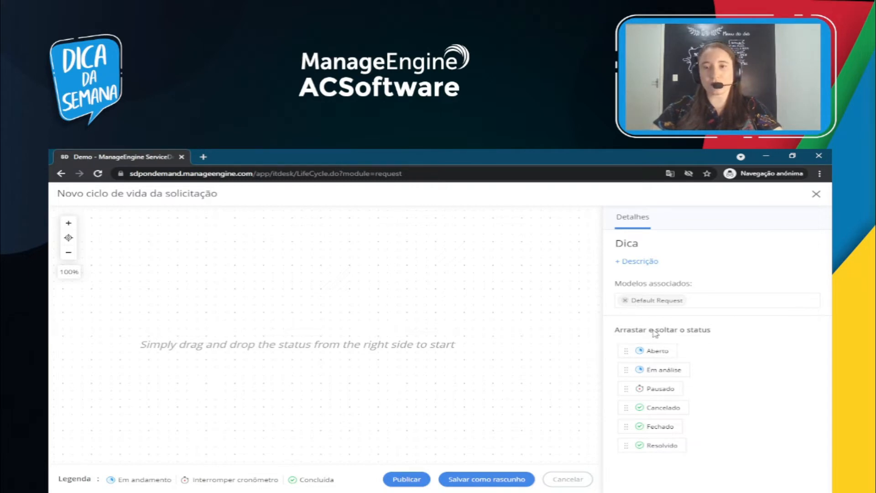
Place the Aberto status on the canvas and name the transition leading to it from Iniciar Dica
{"action": "left_click_drag", "start_coordinate": [657, 351], "coordinate": [352, 227]}
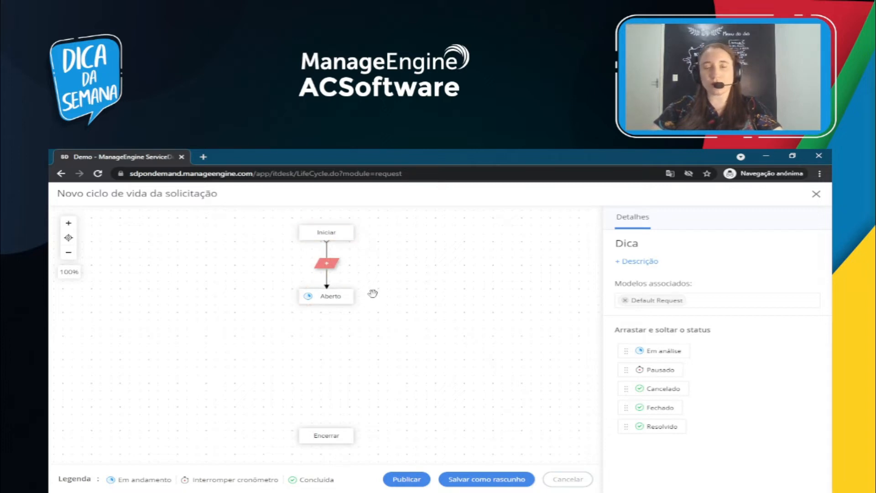
{"action": "left_click", "coordinate": [326, 264]}
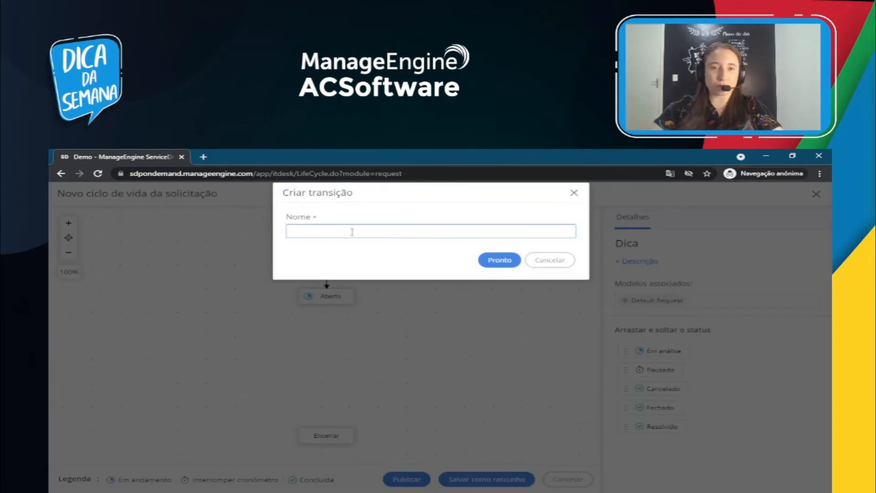
{"action": "type", "text": "D"}
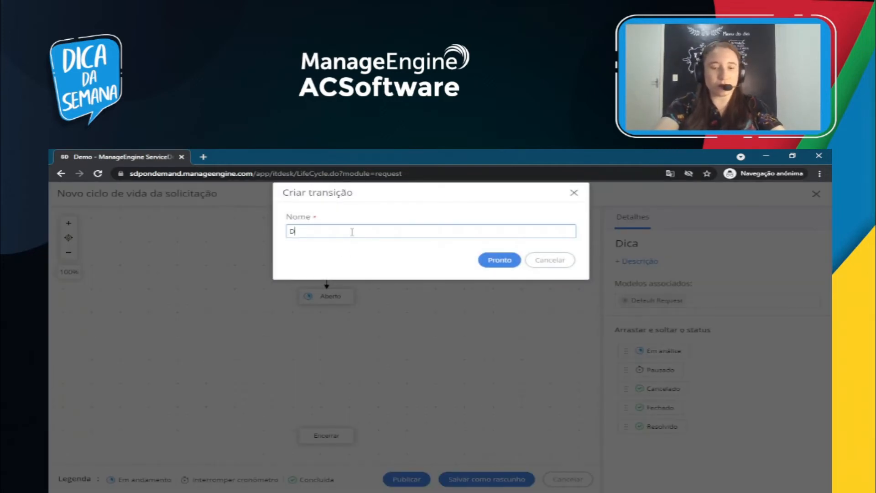
{"action": "type", "text": "ica"}
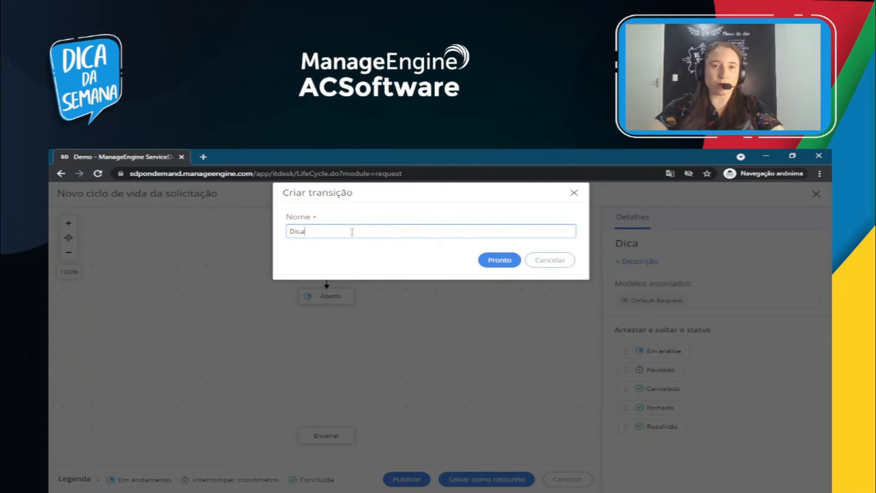
{"action": "left_click", "coordinate": [499, 260]}
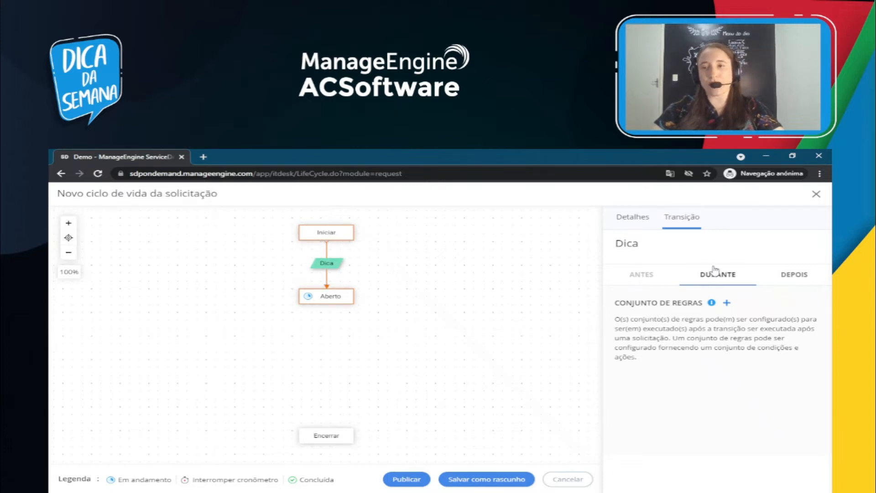
Add a rule set to the Dica transition's Durante stage with the condition Impacto é Affects Department
{"action": "left_click", "coordinate": [726, 303]}
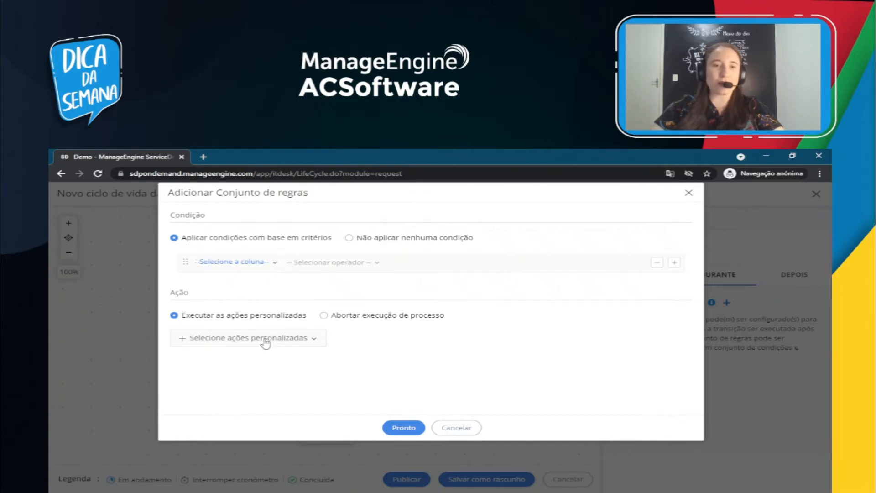
{"action": "left_click", "coordinate": [275, 264]}
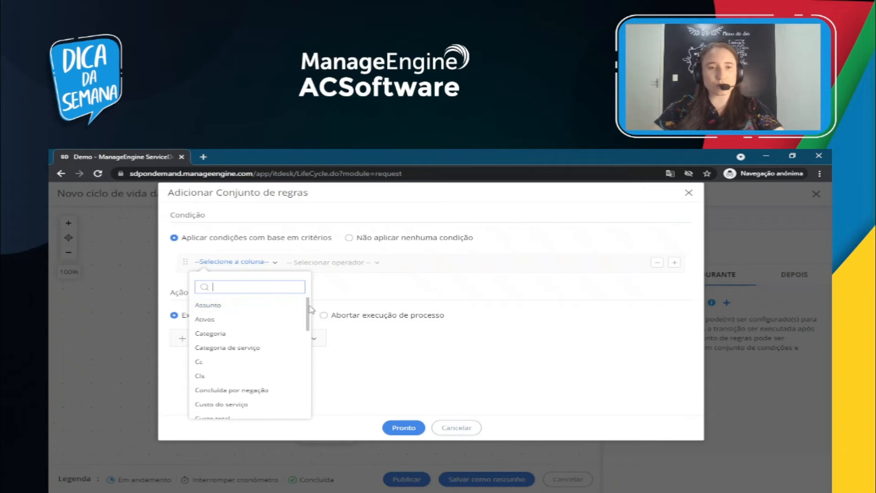
{"action": "scroll", "coordinate": [308, 310], "scroll_direction": "down", "scroll_amount": 3}
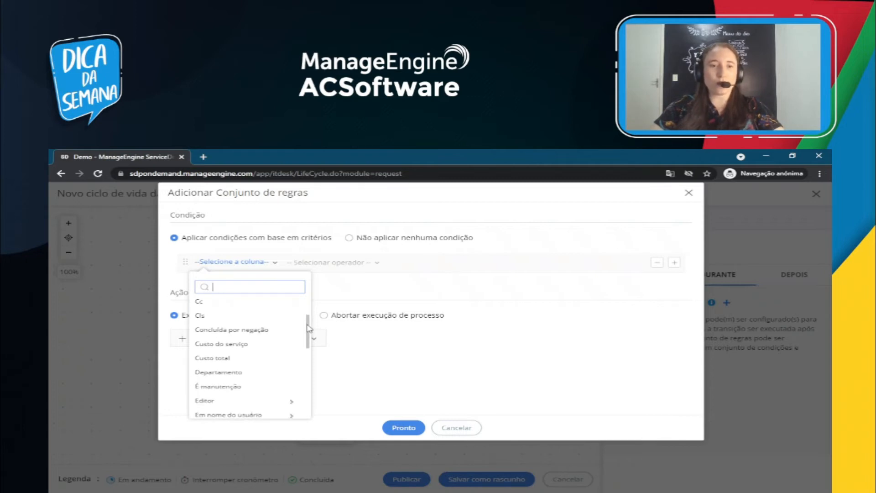
{"action": "left_click_drag", "start_coordinate": [309, 329], "coordinate": [306, 398]}
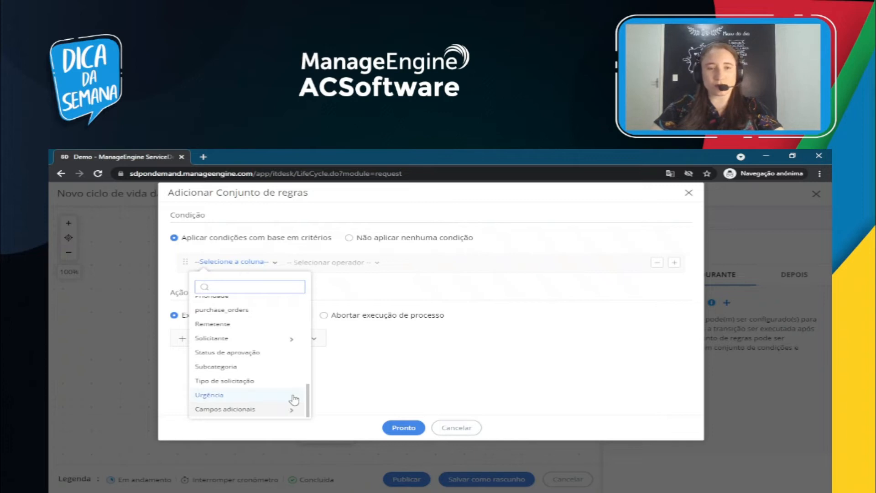
{"action": "left_click_drag", "start_coordinate": [310, 406], "coordinate": [305, 368]}
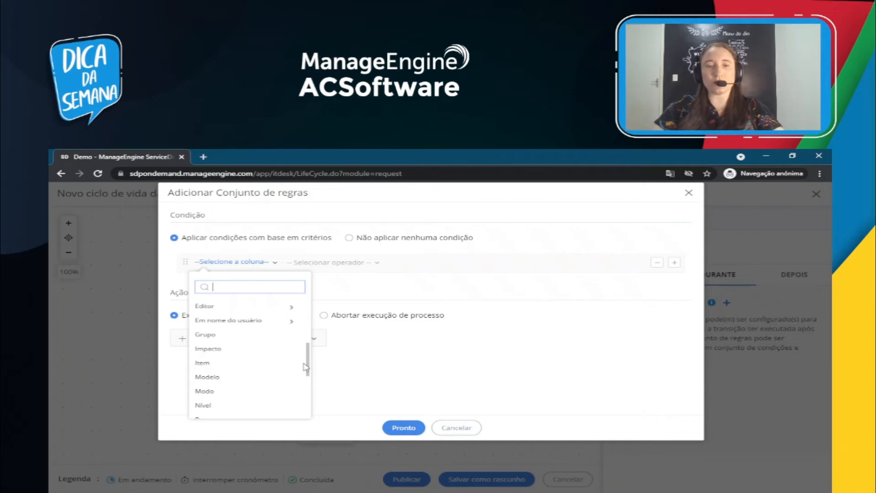
{"action": "left_click_drag", "start_coordinate": [305, 367], "coordinate": [299, 320]}
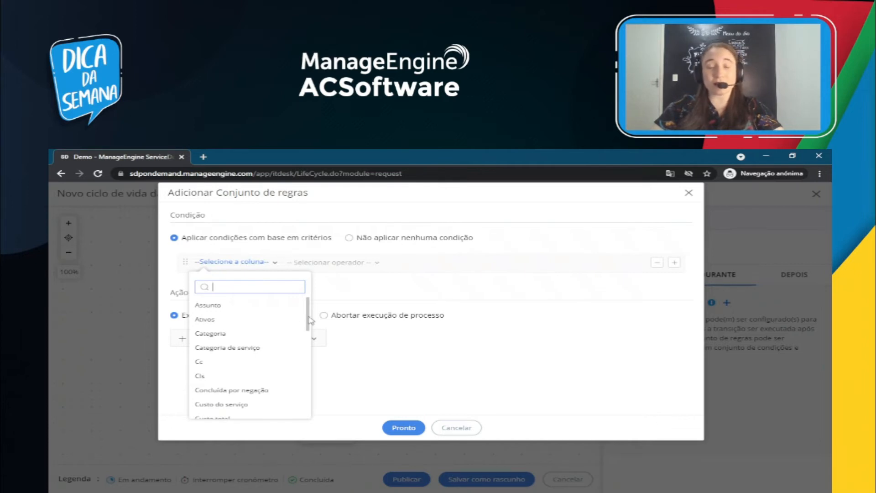
{"action": "mouse_move", "coordinate": [309, 320]}
{"action": "left_mouse_down"}
{"action": "mouse_move", "coordinate": [311, 335]}
{"action": "mouse_move", "coordinate": [305, 307]}
{"action": "left_mouse_up"}
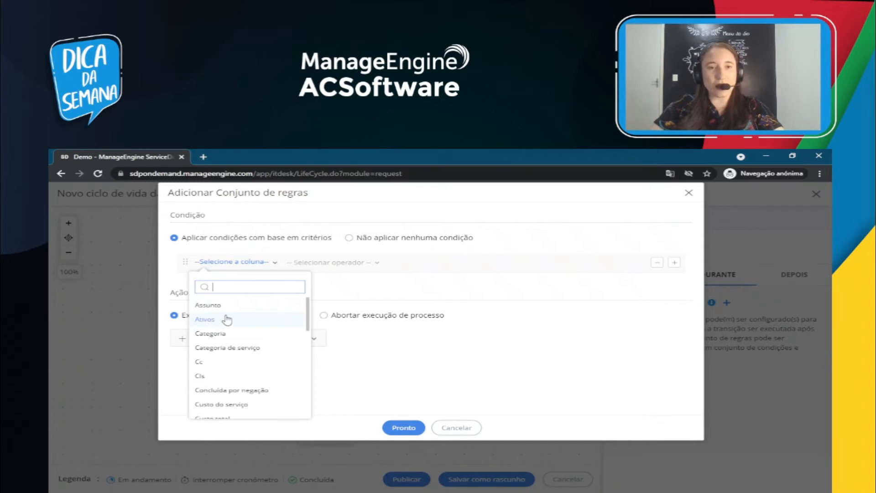
{"action": "left_click_drag", "start_coordinate": [308, 319], "coordinate": [309, 325]}
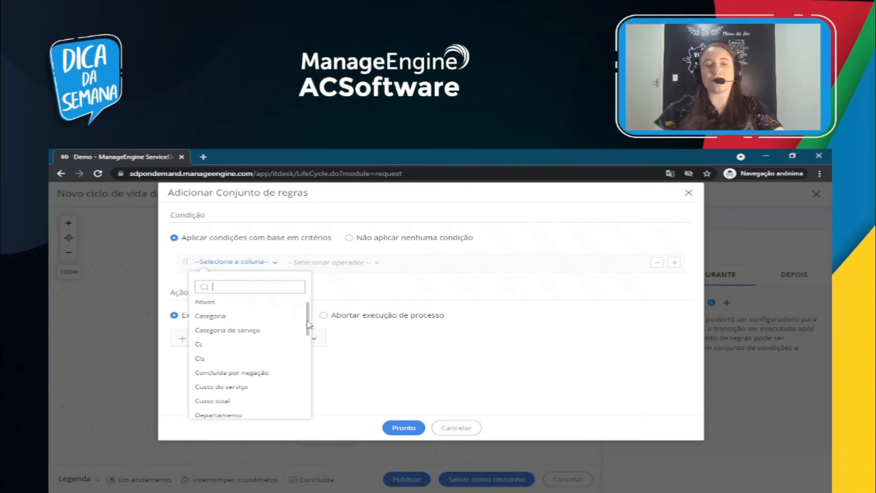
{"action": "mouse_move", "coordinate": [308, 324]}
{"action": "left_mouse_down"}
{"action": "mouse_move", "coordinate": [313, 349]}
{"action": "mouse_move", "coordinate": [310, 324]}
{"action": "mouse_move", "coordinate": [308, 337]}
{"action": "left_mouse_up"}
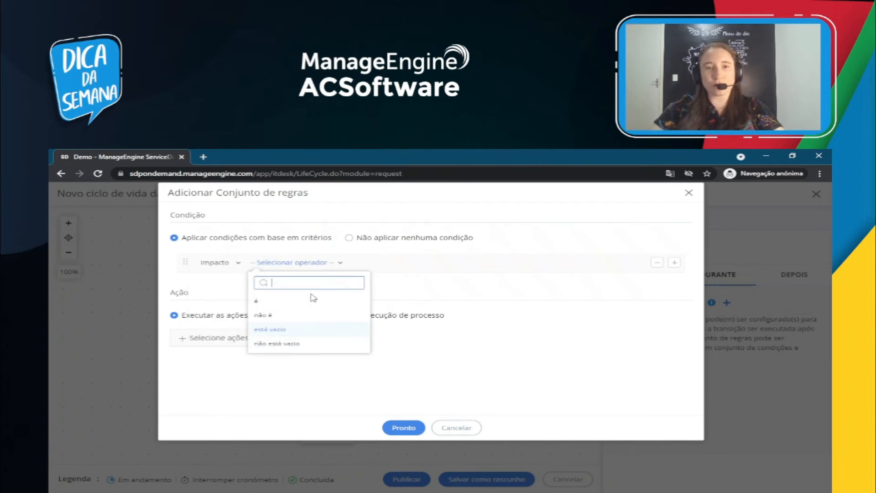
{"action": "left_click", "coordinate": [262, 302]}
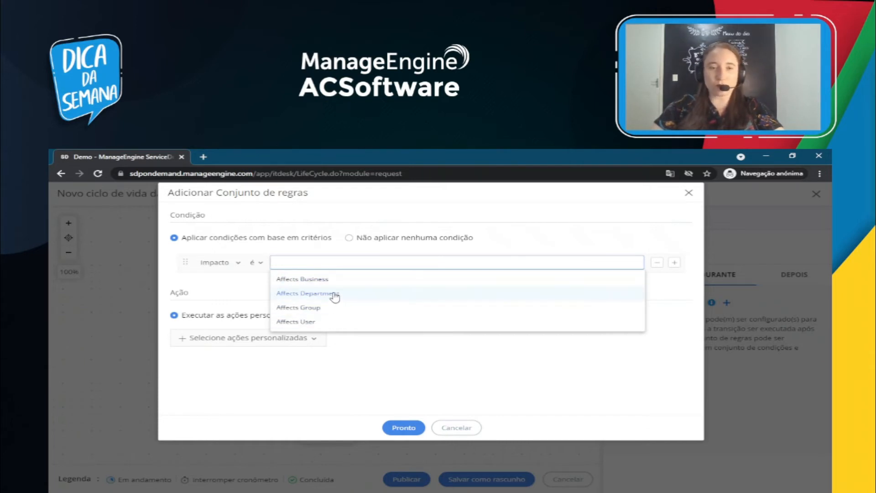
{"action": "left_click", "coordinate": [317, 295]}
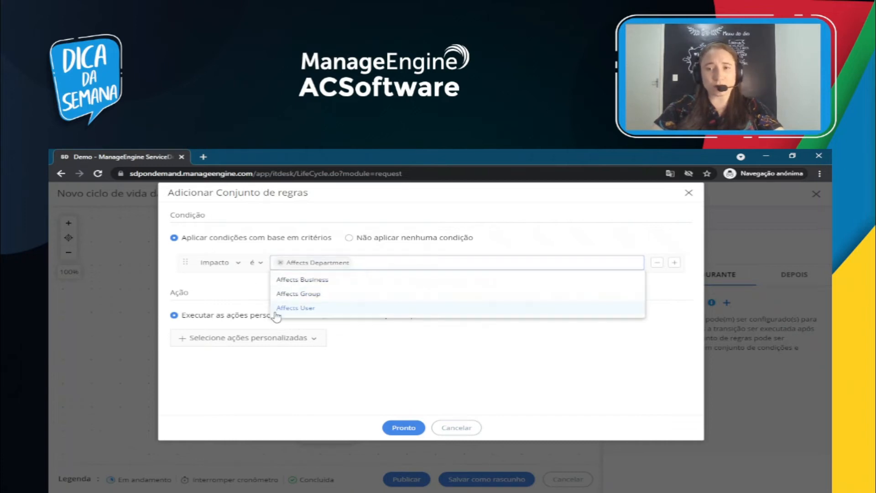
{"action": "left_click", "coordinate": [229, 284]}
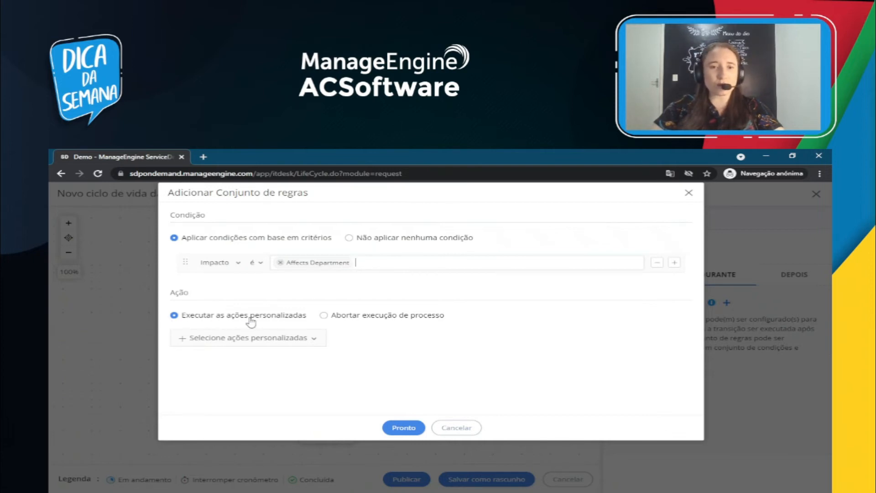
Start a new field update named Dica as the rule set's custom action
{"action": "left_click", "coordinate": [313, 338]}
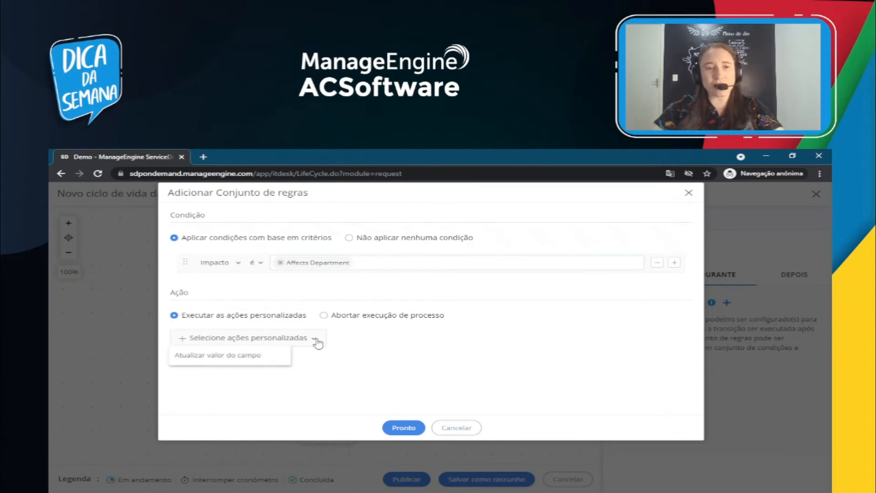
{"action": "left_click", "coordinate": [271, 356]}
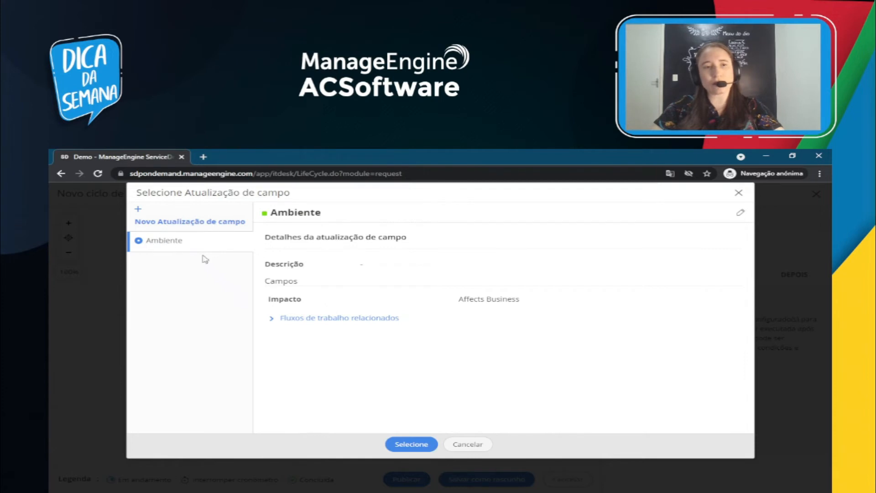
{"action": "left_click", "coordinate": [167, 225]}
{"action": "type", "text": "D"}
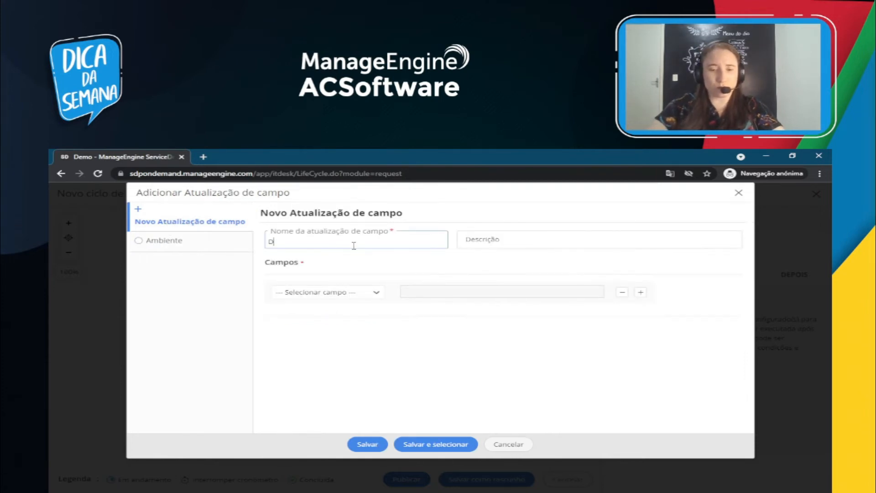
{"action": "type", "text": "ica"}
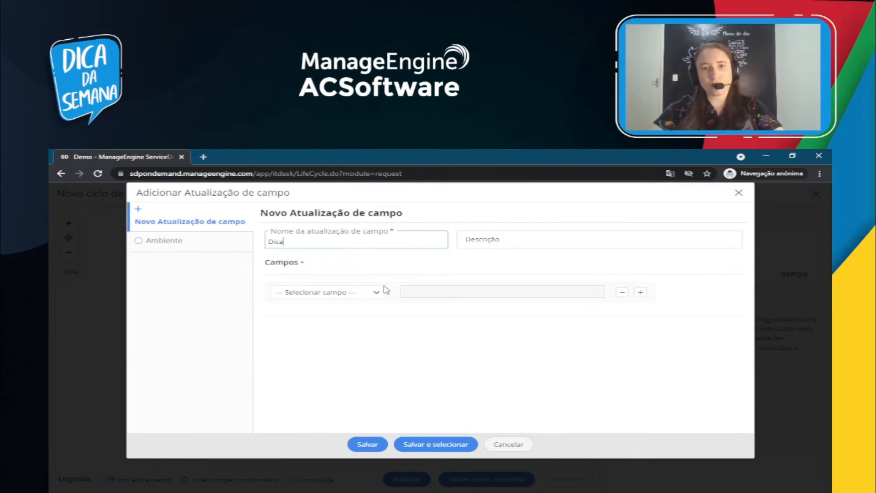
Make the field update set Prioridade to High
{"action": "left_click", "coordinate": [372, 295]}
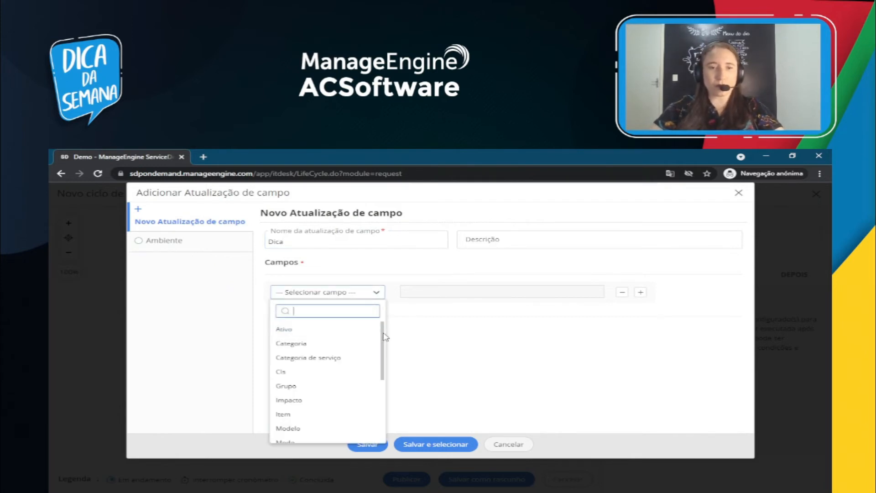
{"action": "left_click_drag", "start_coordinate": [382, 341], "coordinate": [385, 365]}
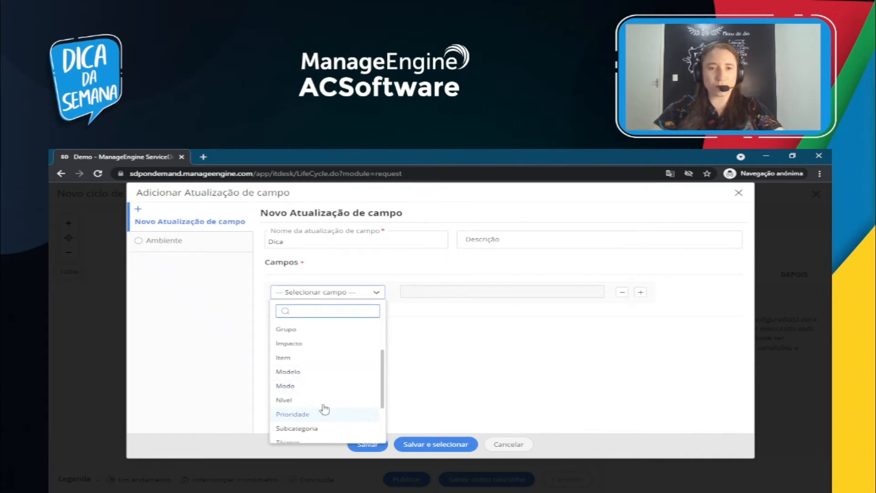
{"action": "left_click", "coordinate": [324, 409]}
{"action": "left_click", "coordinate": [424, 329]}
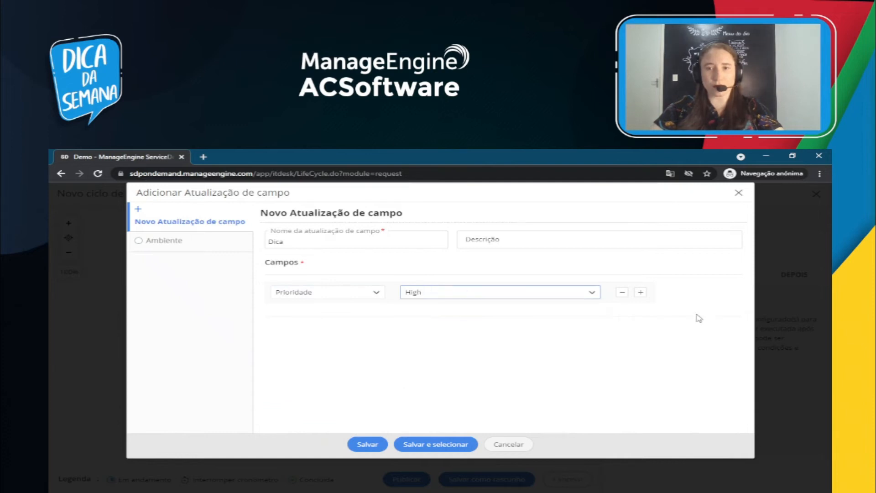
Add a second field to the field update, setting Grupo to Hardware Problems
{"action": "left_click", "coordinate": [641, 291]}
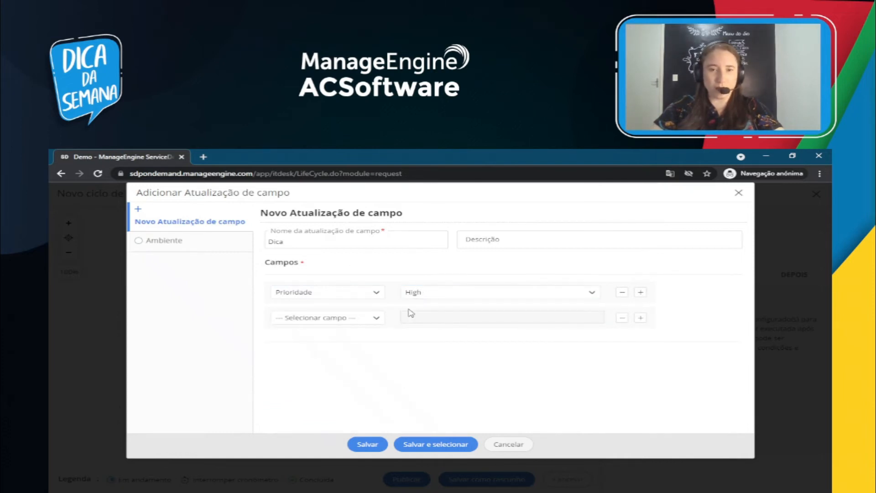
{"action": "left_click", "coordinate": [376, 318]}
{"action": "scroll", "coordinate": [384, 363], "scroll_direction": "down", "scroll_amount": 1}
{"action": "left_click", "coordinate": [302, 398]}
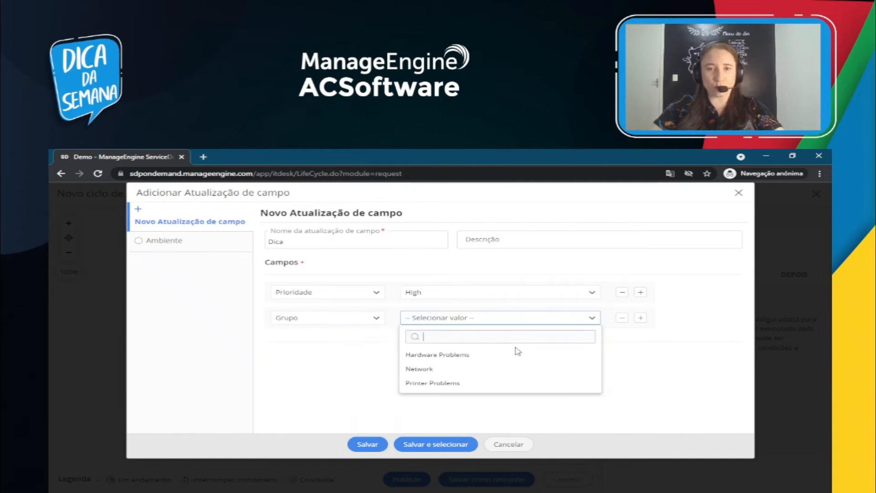
{"action": "left_click", "coordinate": [461, 360]}
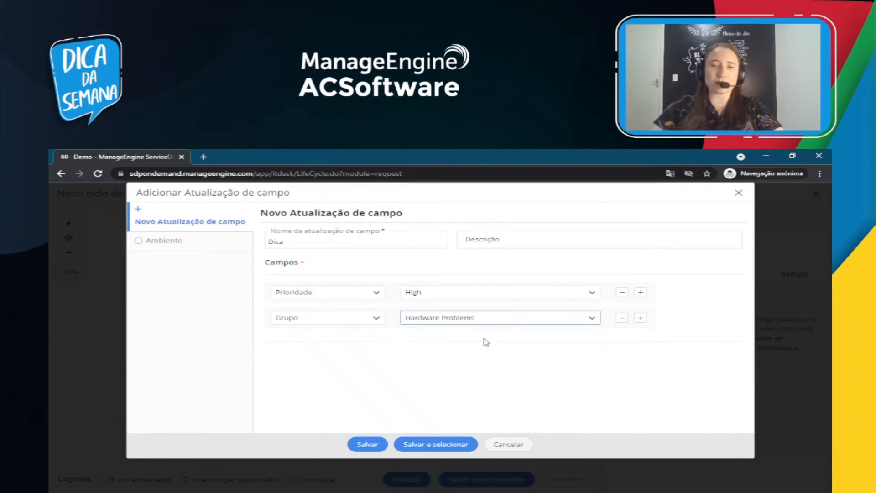
Add a third field to the field update, setting Nível to Tier 4
{"action": "left_click", "coordinate": [641, 319]}
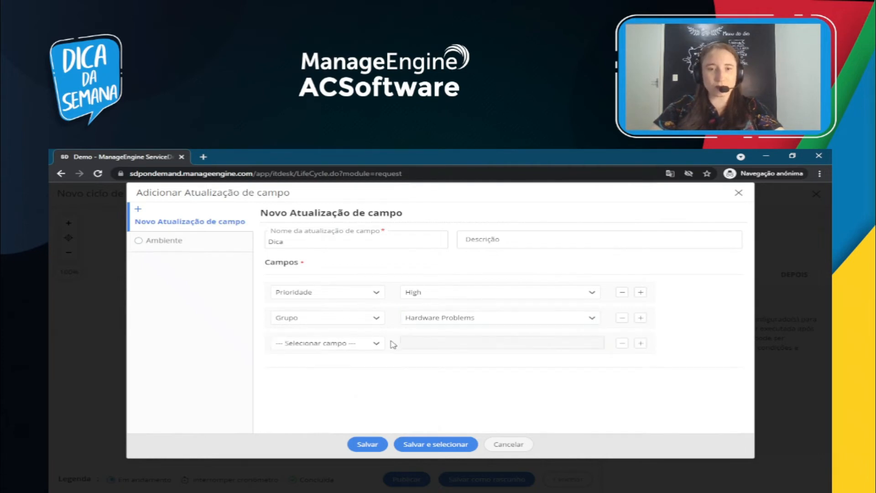
{"action": "left_click", "coordinate": [376, 345]}
{"action": "left_click_drag", "start_coordinate": [382, 382], "coordinate": [383, 421]}
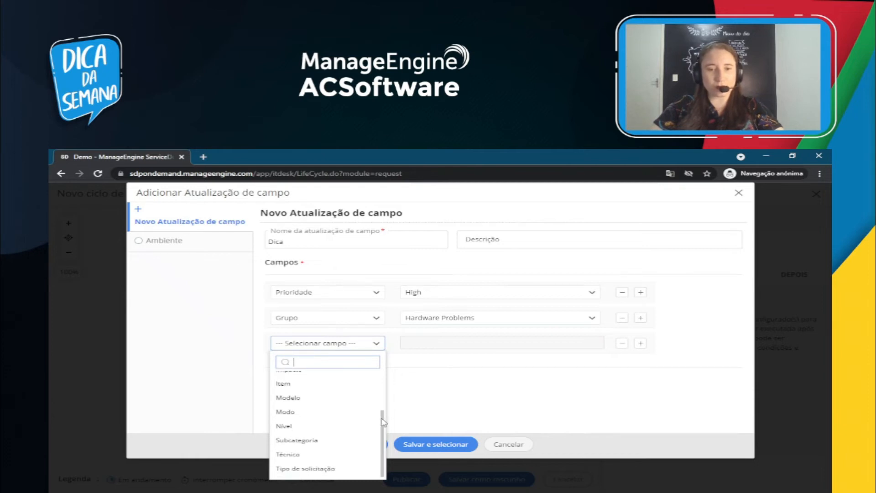
{"action": "left_click", "coordinate": [285, 425]}
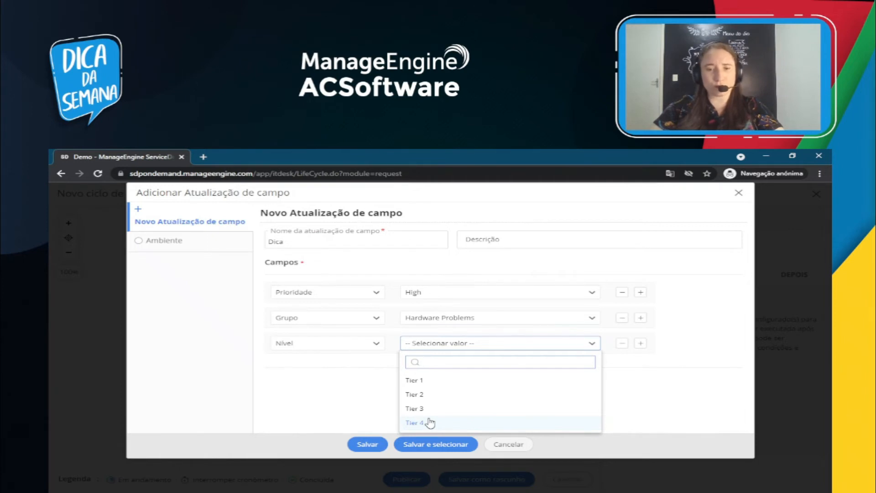
{"action": "left_click", "coordinate": [429, 422]}
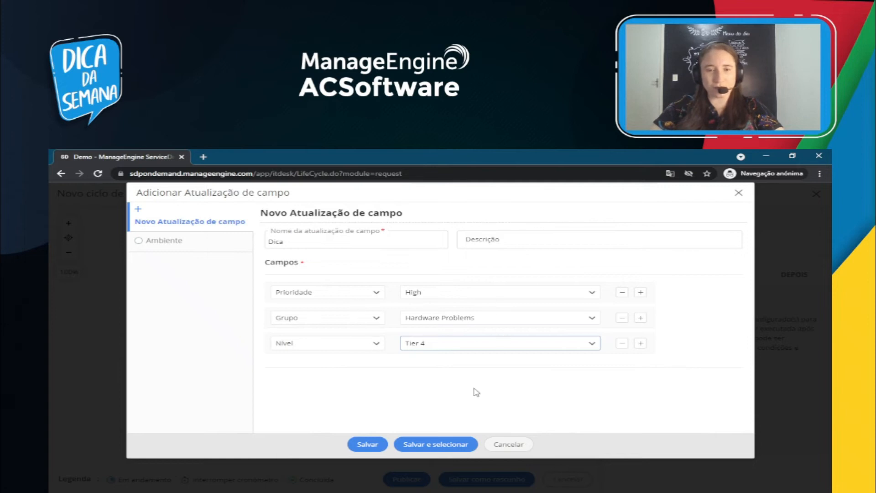
Save the Dica field update, select it as the rule set's action, and finish the rule set
{"action": "left_click", "coordinate": [365, 443]}
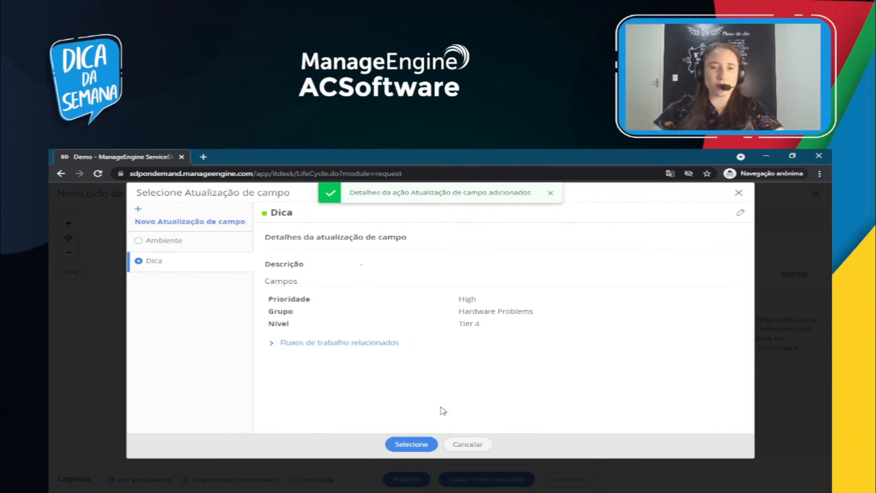
{"action": "left_click", "coordinate": [410, 444]}
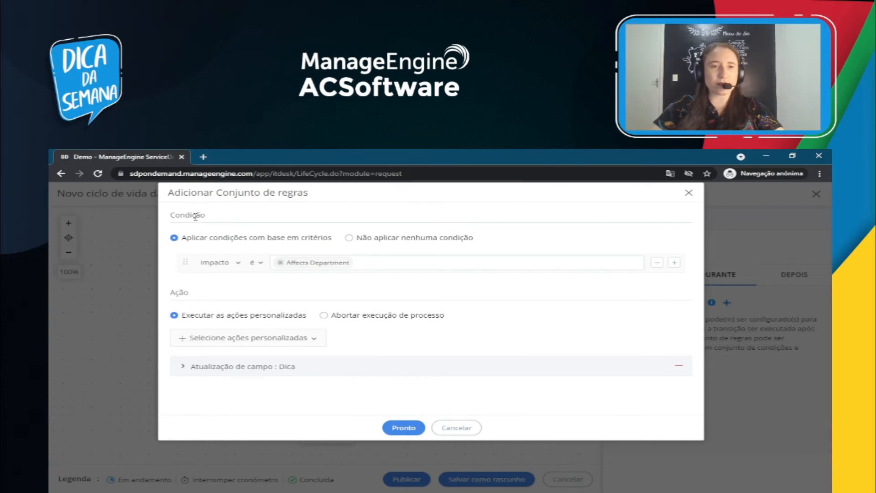
{"action": "left_click", "coordinate": [403, 427]}
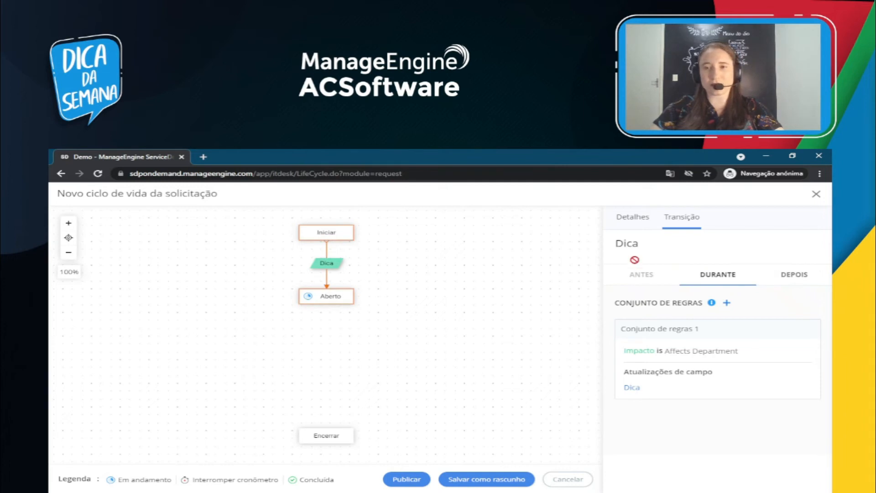
Place the Em análise status below Aberto in the flow and connect Aberto to it
{"action": "left_click", "coordinate": [631, 219]}
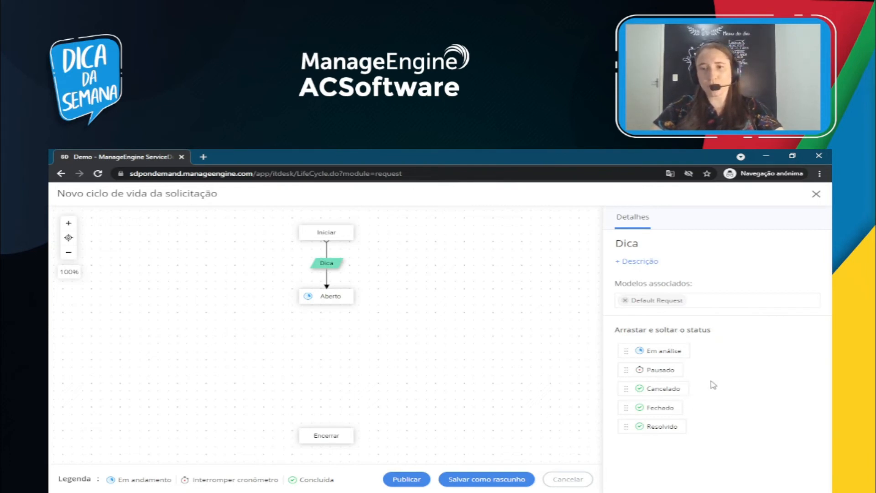
{"action": "left_click_drag", "start_coordinate": [686, 350], "coordinate": [350, 341]}
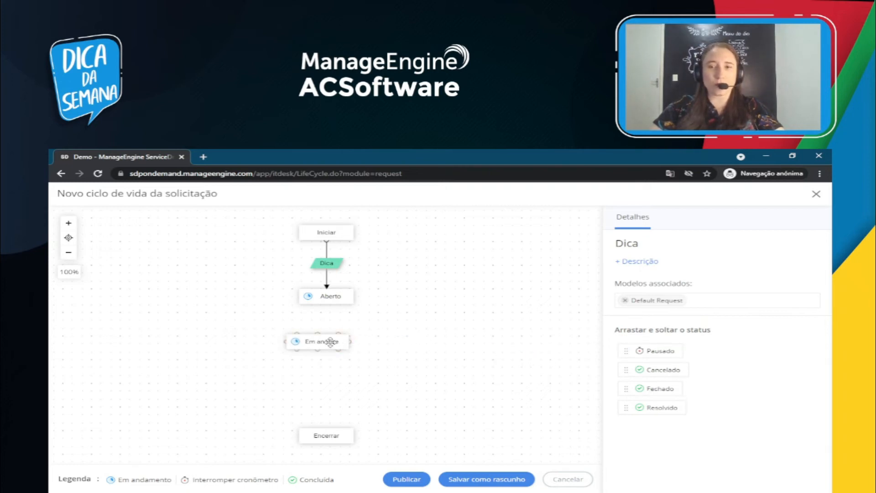
{"action": "left_click_drag", "start_coordinate": [322, 306], "coordinate": [323, 341]}
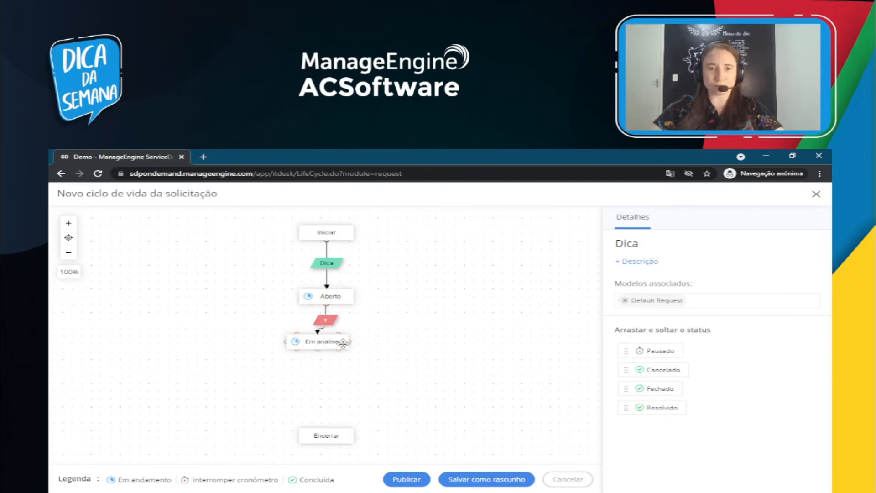
Create the transition between Aberto and Em análise with the name Dica 2
{"action": "left_click", "coordinate": [335, 320]}
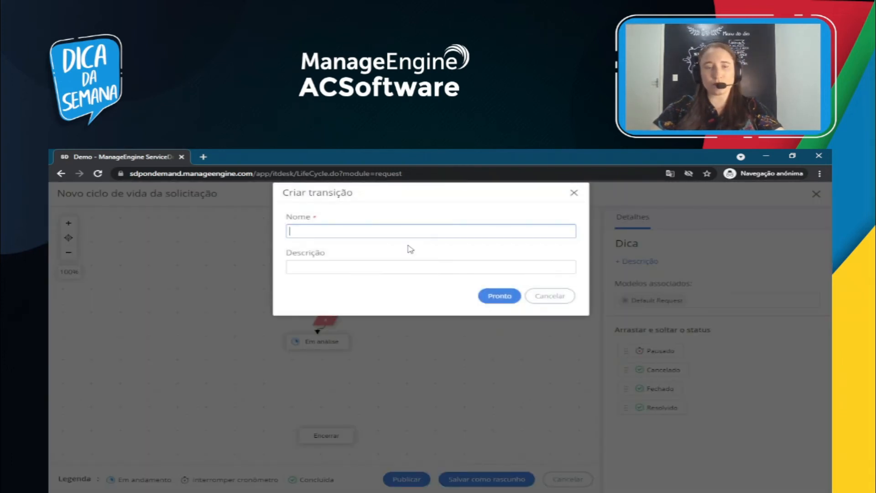
{"action": "type", "text": "D"}
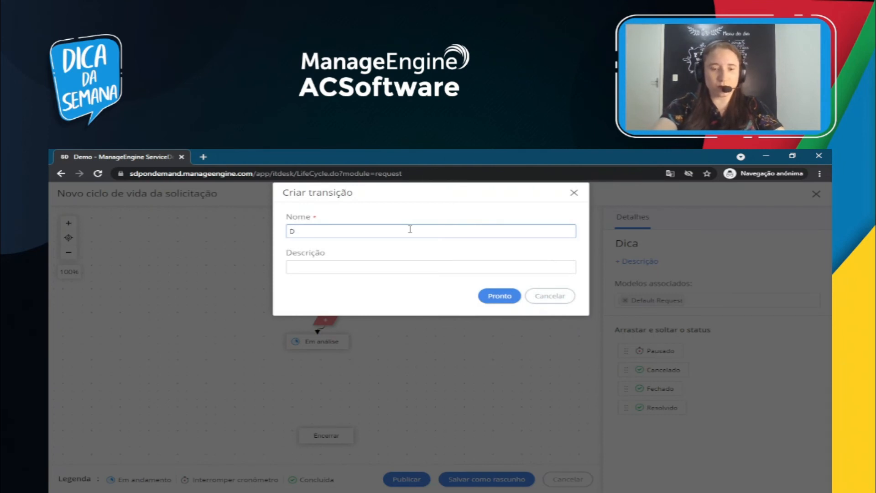
{"action": "type", "text": "ica 2"}
{"action": "left_click", "coordinate": [499, 296]}
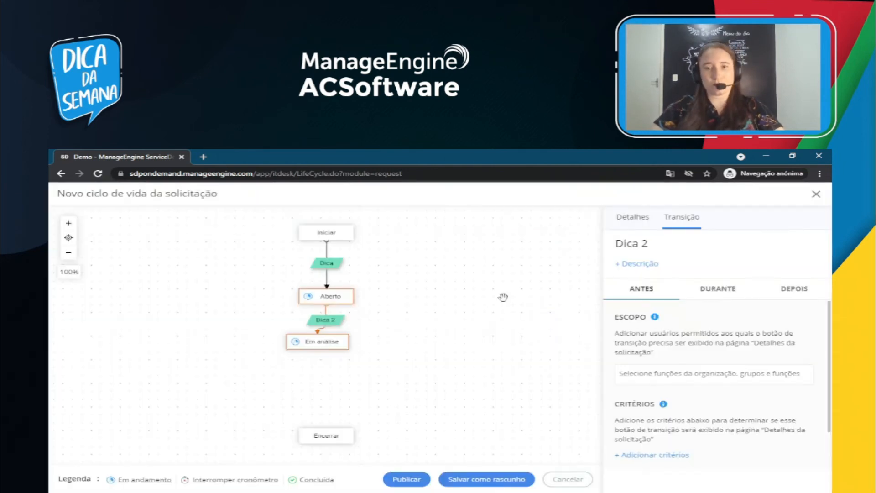
Examine the custom action and field updates offered for a Durante rule set of Dica 2, without adding one
{"action": "left_click", "coordinate": [720, 291]}
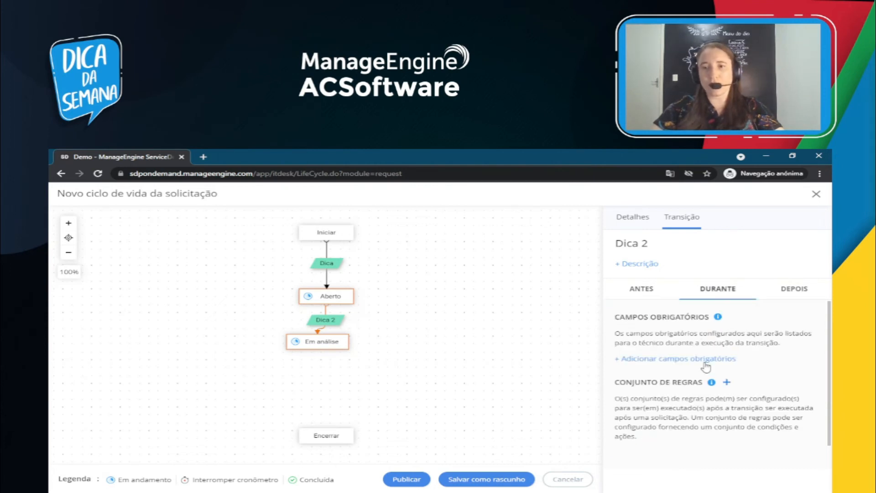
{"action": "left_click", "coordinate": [727, 383]}
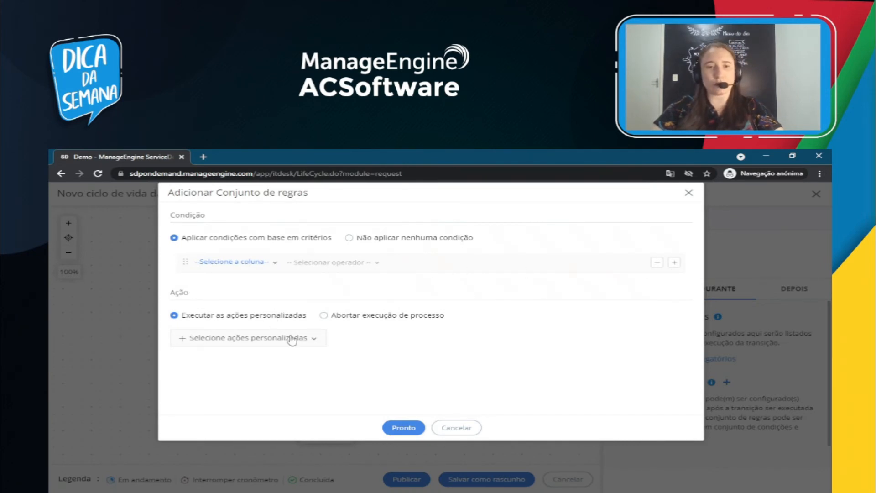
{"action": "left_click", "coordinate": [314, 343]}
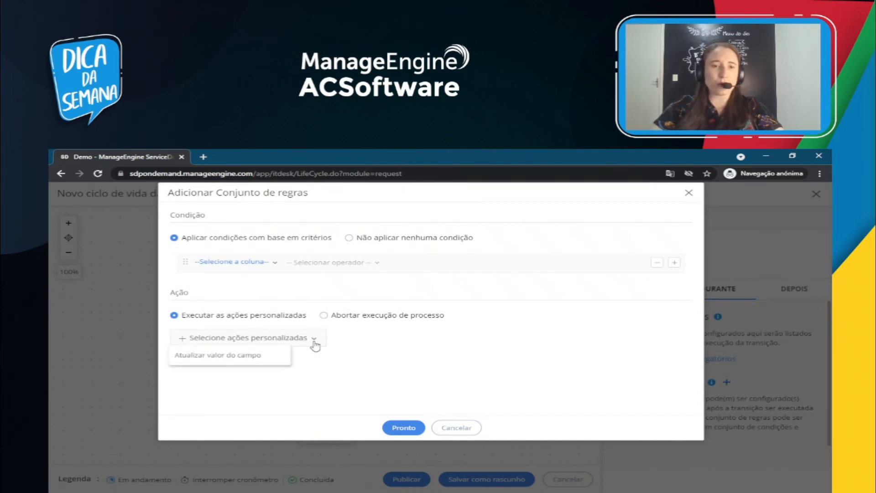
{"action": "left_click", "coordinate": [265, 355]}
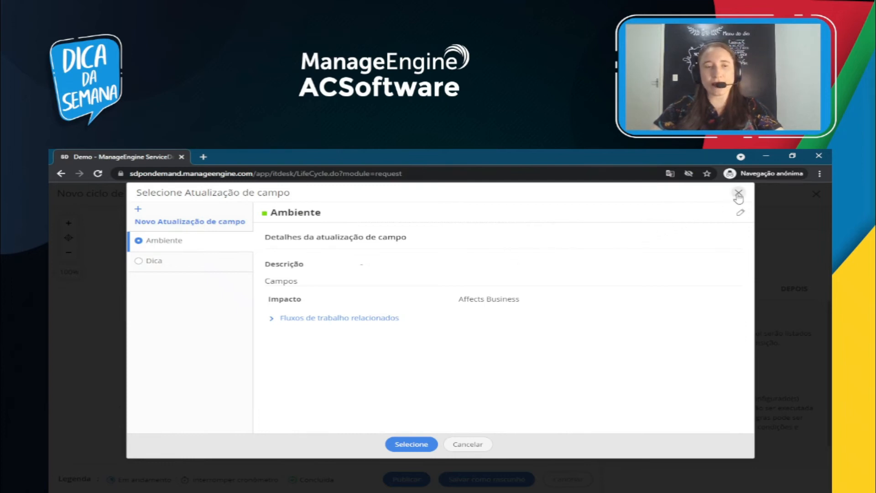
{"action": "left_click", "coordinate": [738, 194]}
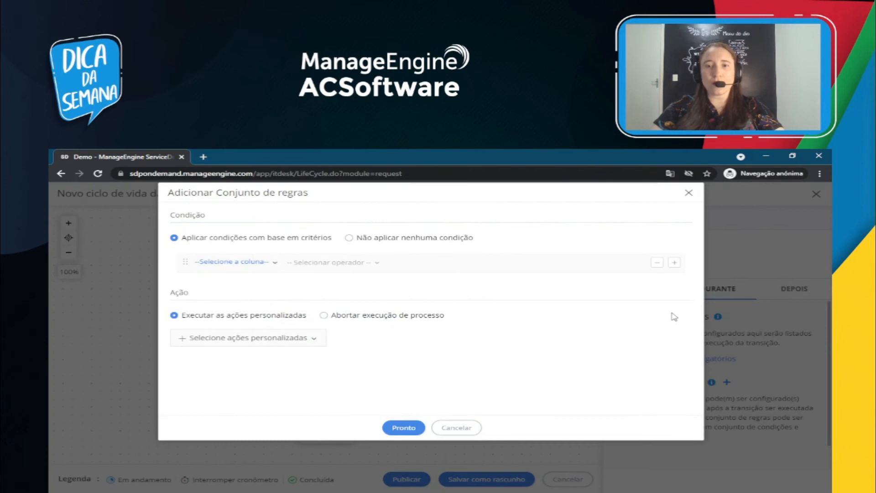
{"action": "left_click", "coordinate": [688, 193]}
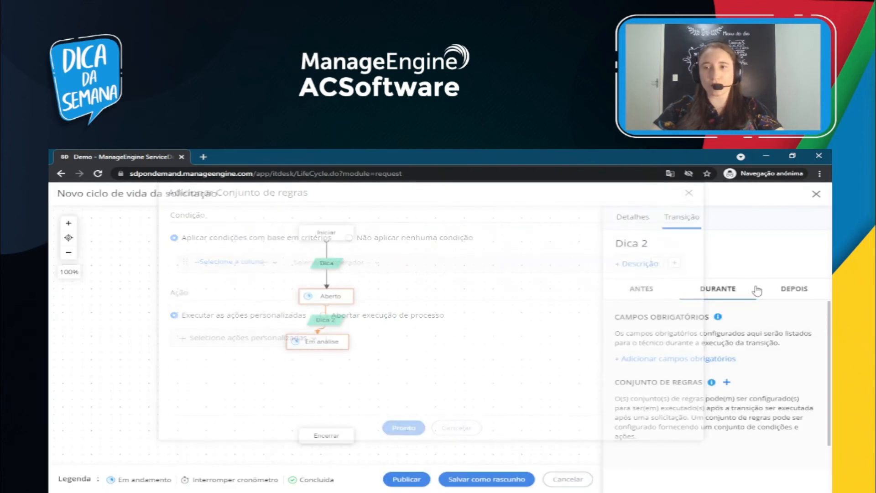
Examine the new notification form offered as an action for a Depois rule set of Dica 2, then close the form
{"action": "left_click", "coordinate": [793, 289]}
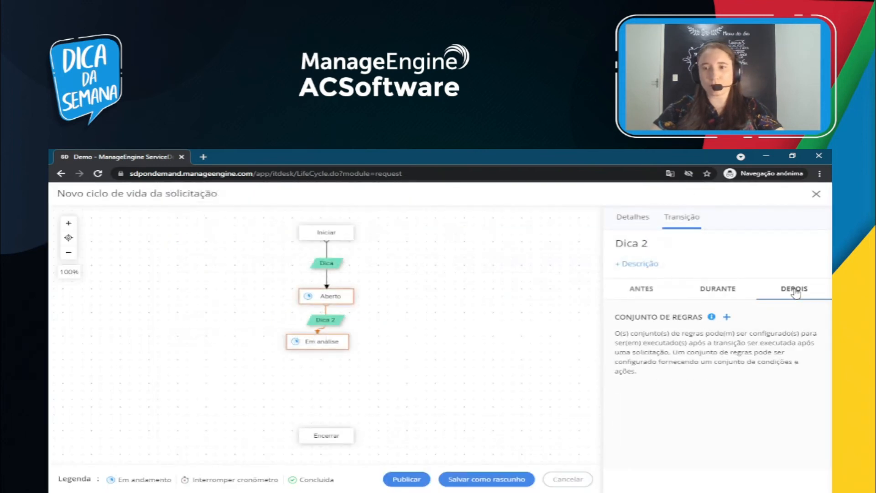
{"action": "left_click", "coordinate": [727, 317]}
{"action": "left_click", "coordinate": [302, 327]}
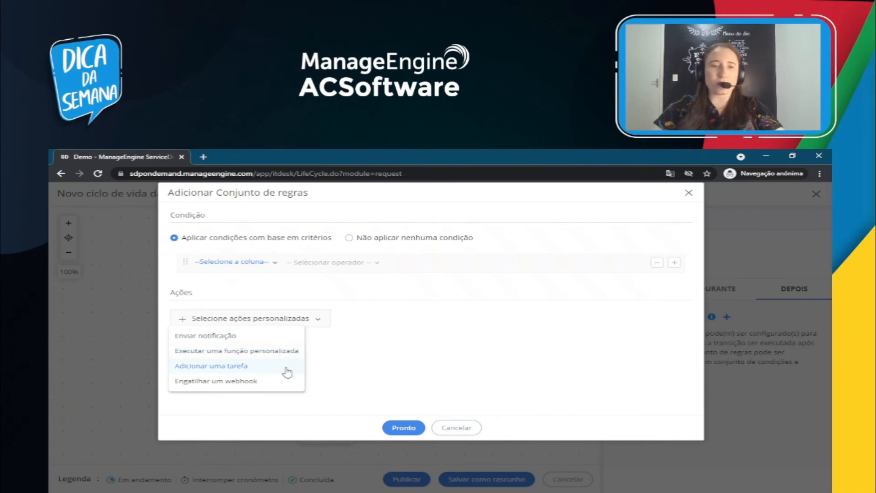
{"action": "left_click", "coordinate": [223, 338]}
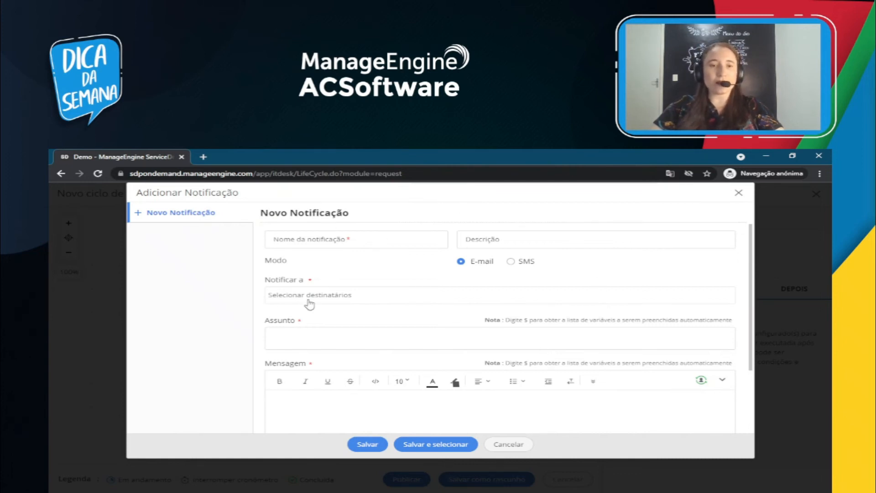
{"action": "scroll", "coordinate": [352, 321], "scroll_direction": "down", "scroll_amount": 2}
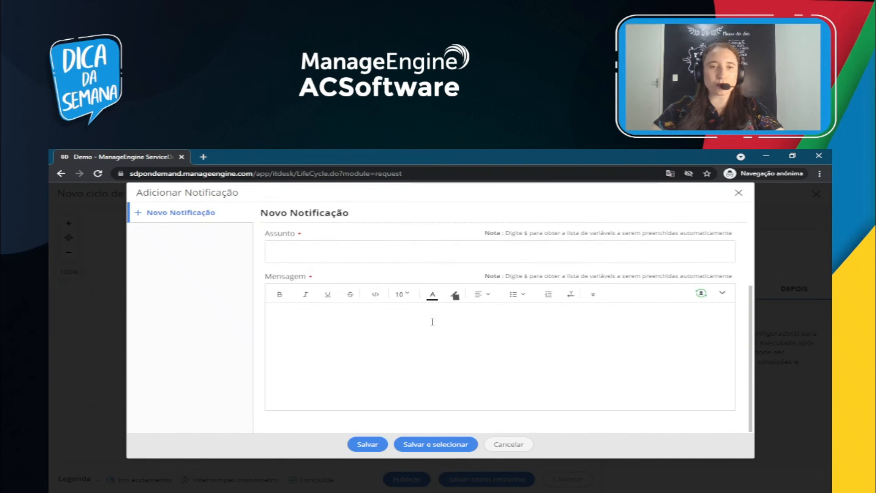
{"action": "scroll", "coordinate": [432, 319], "scroll_direction": "up", "scroll_amount": 2}
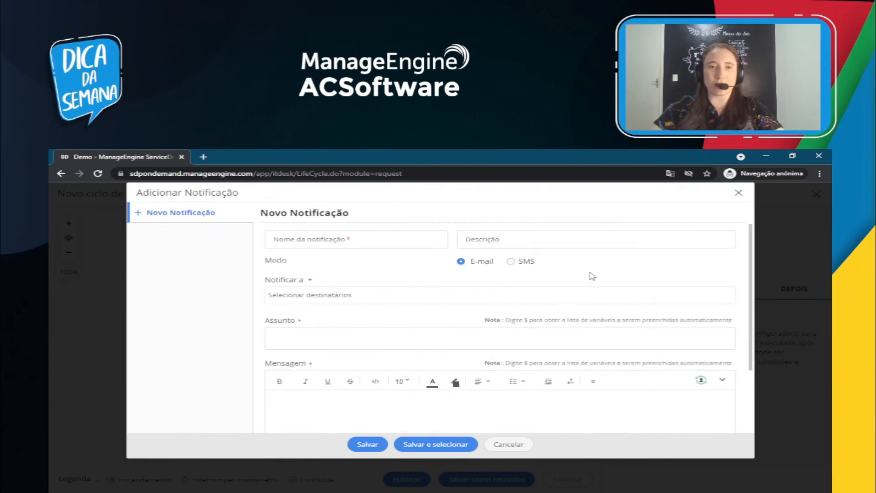
{"action": "left_click", "coordinate": [739, 195]}
Examine the new task form among the Depois custom actions, including its template choices, and close it unsaved
{"action": "left_click", "coordinate": [309, 317]}
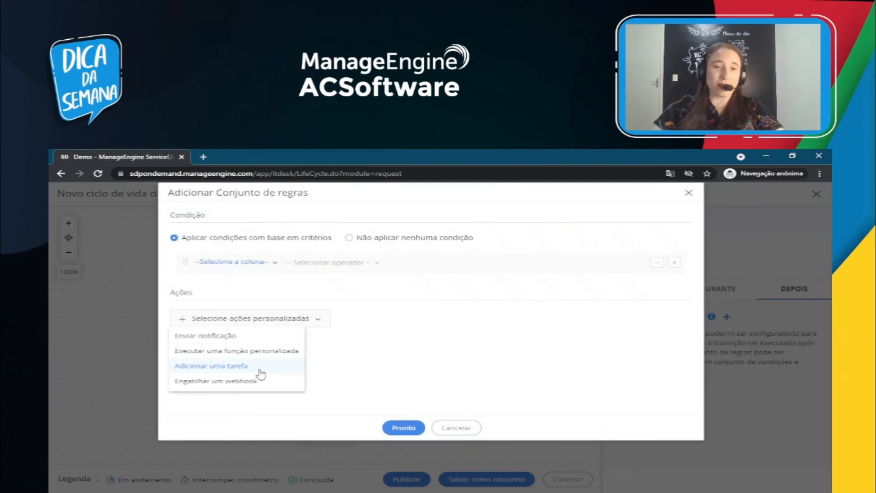
{"action": "left_click", "coordinate": [247, 366]}
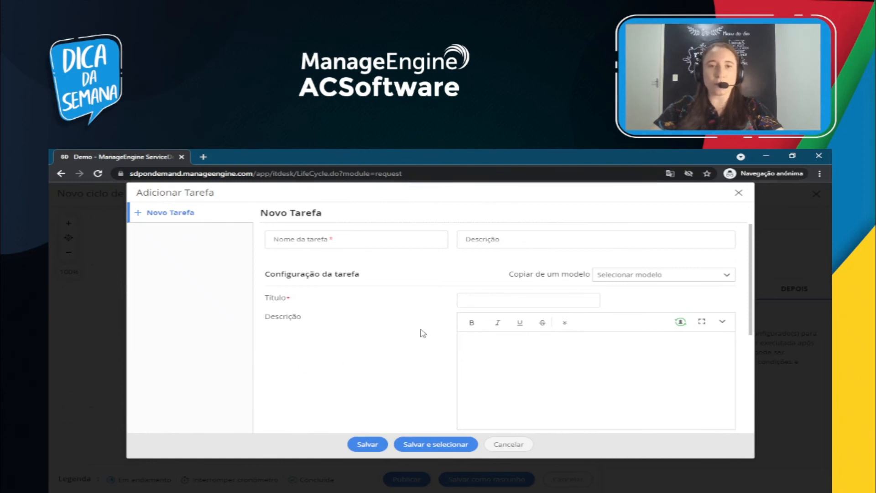
{"action": "left_click", "coordinate": [344, 237]}
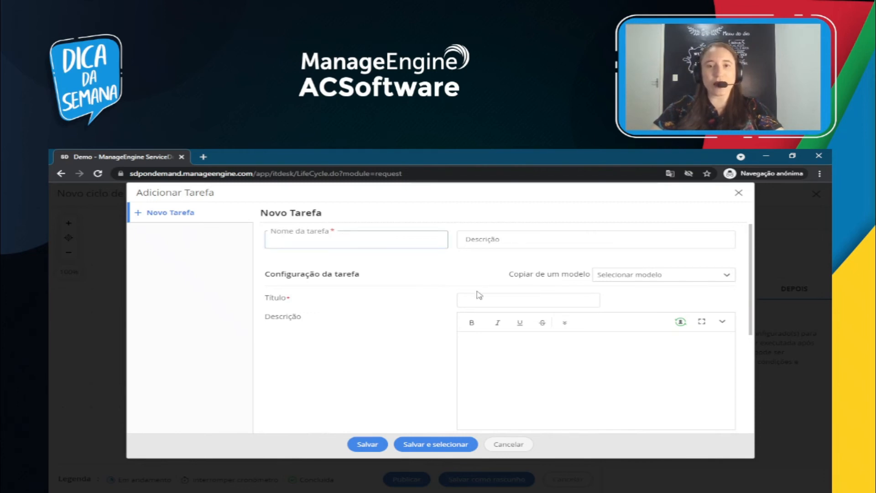
{"action": "left_click", "coordinate": [513, 301]}
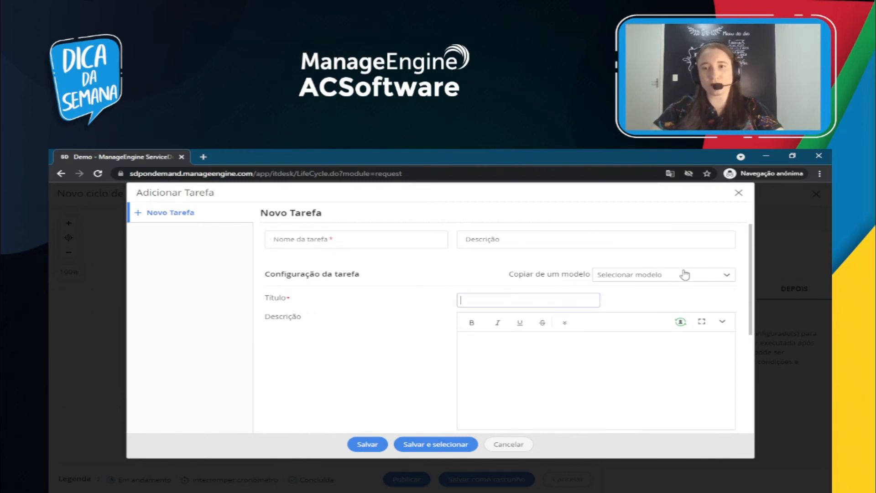
{"action": "left_click", "coordinate": [730, 275]}
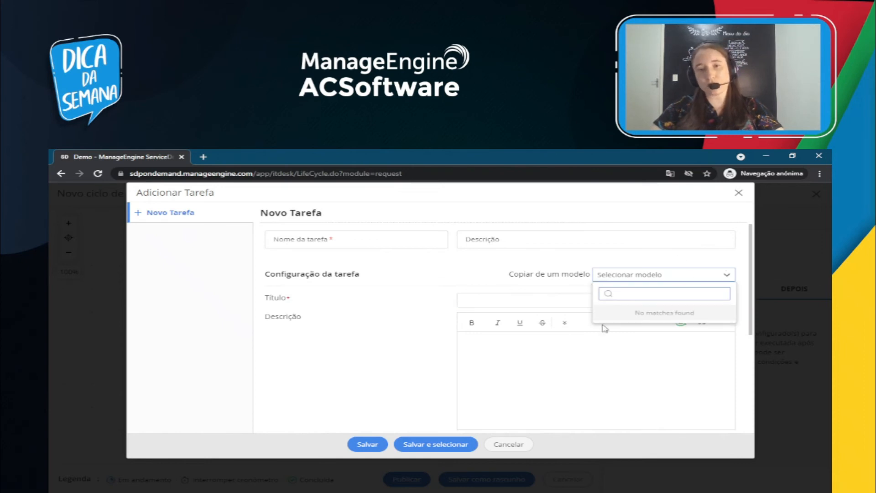
{"action": "left_click", "coordinate": [355, 349]}
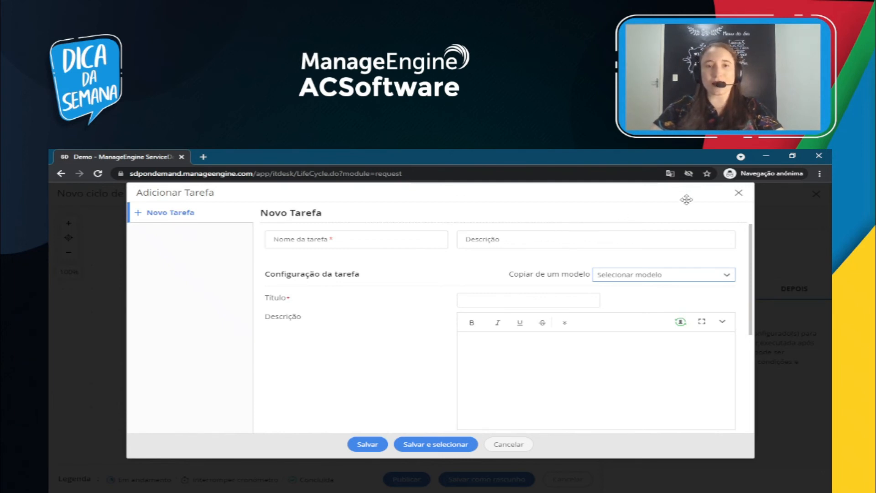
{"action": "left_click", "coordinate": [739, 193]}
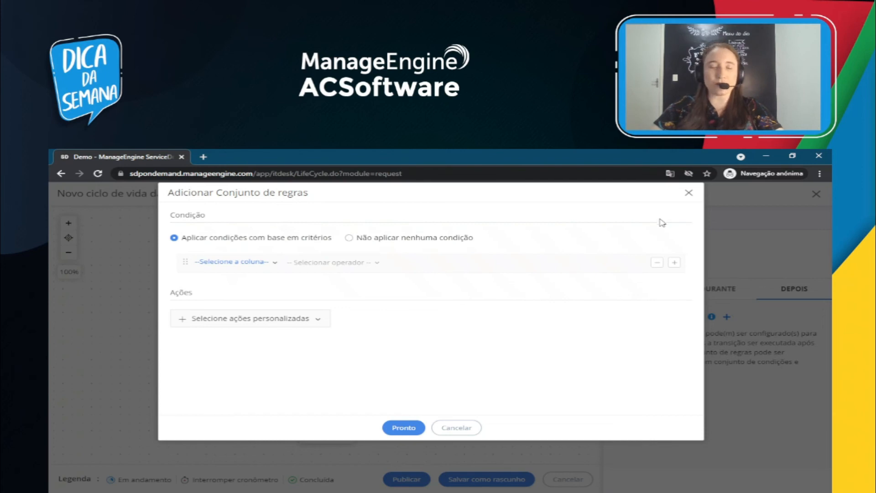
Examine the custom function form and the remaining Depois actions, then close the rule set without saving
{"action": "left_click", "coordinate": [318, 319]}
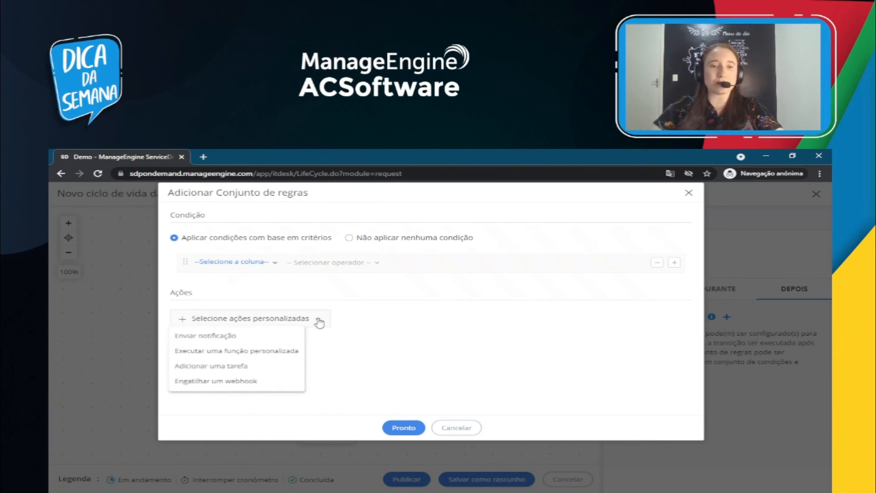
{"action": "left_click", "coordinate": [265, 353]}
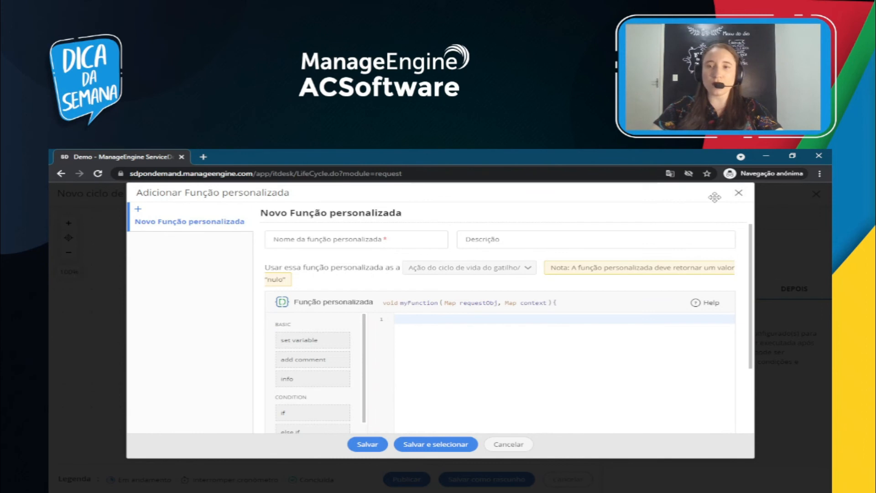
{"action": "left_click", "coordinate": [738, 193]}
{"action": "left_click", "coordinate": [255, 318]}
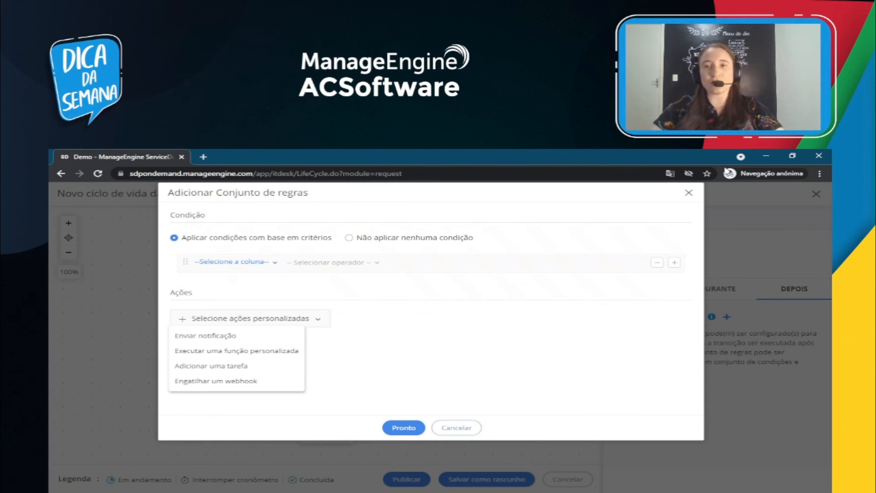
{"action": "left_click", "coordinate": [688, 193]}
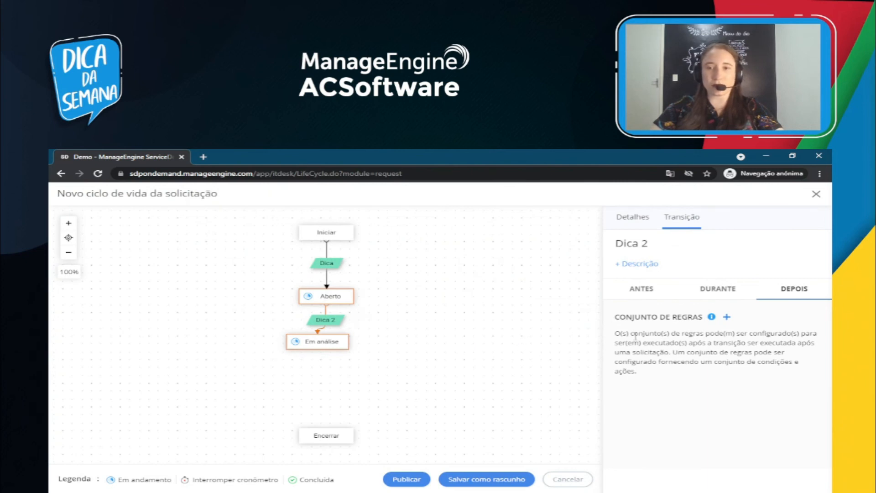
Place the Resolvido status below Em análise in the flow and connect Em análise to it
{"action": "left_click", "coordinate": [627, 218]}
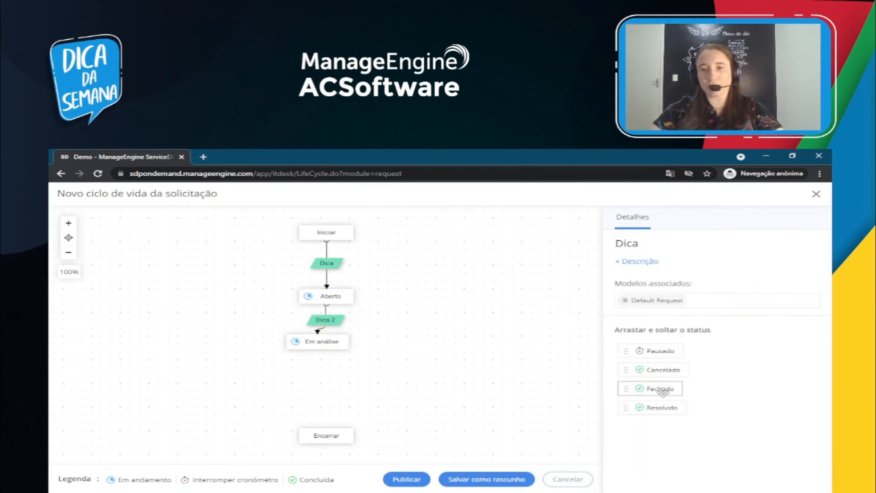
{"action": "left_click_drag", "start_coordinate": [662, 407], "coordinate": [310, 388]}
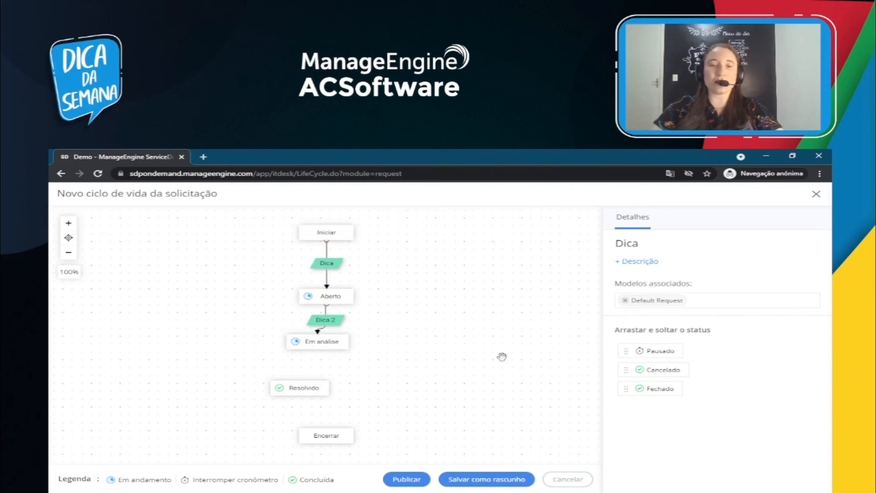
{"action": "mouse_move", "coordinate": [318, 351]}
{"action": "left_click_drag", "start_coordinate": [318, 351], "coordinate": [303, 382]}
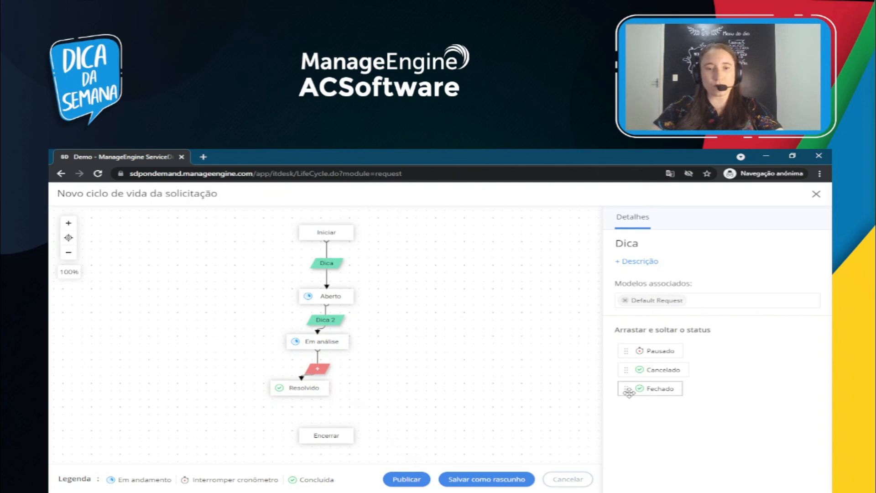
Place the Fechado status beside the main flow with Resolvido above it, and connect Resolvido to Fechado and Fechado to Encerrar
{"action": "left_click_drag", "start_coordinate": [647, 388], "coordinate": [395, 380]}
{"action": "mouse_move", "coordinate": [308, 395]}
{"action": "left_mouse_down"}
{"action": "mouse_move", "coordinate": [316, 404]}
{"action": "mouse_move", "coordinate": [427, 329]}
{"action": "mouse_move", "coordinate": [414, 345]}
{"action": "mouse_move", "coordinate": [416, 371]}
{"action": "left_mouse_up"}
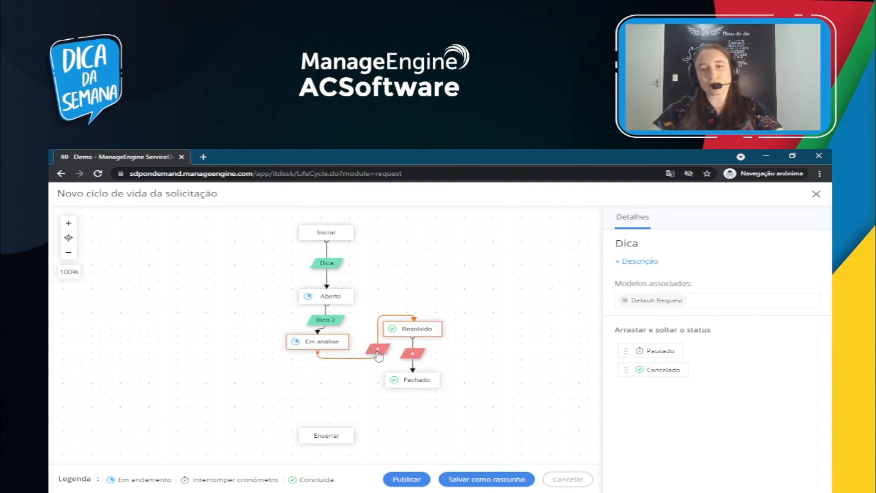
{"action": "mouse_move", "coordinate": [410, 383]}
{"action": "left_click_drag", "start_coordinate": [411, 387], "coordinate": [355, 434]}
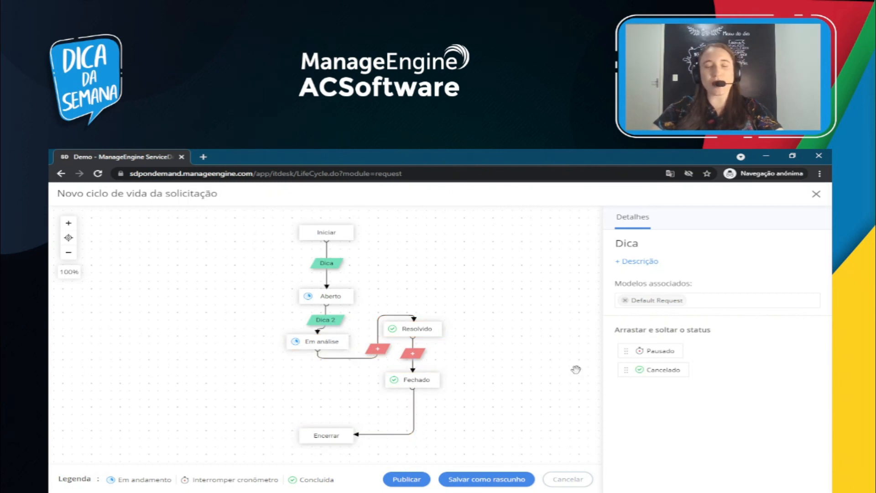